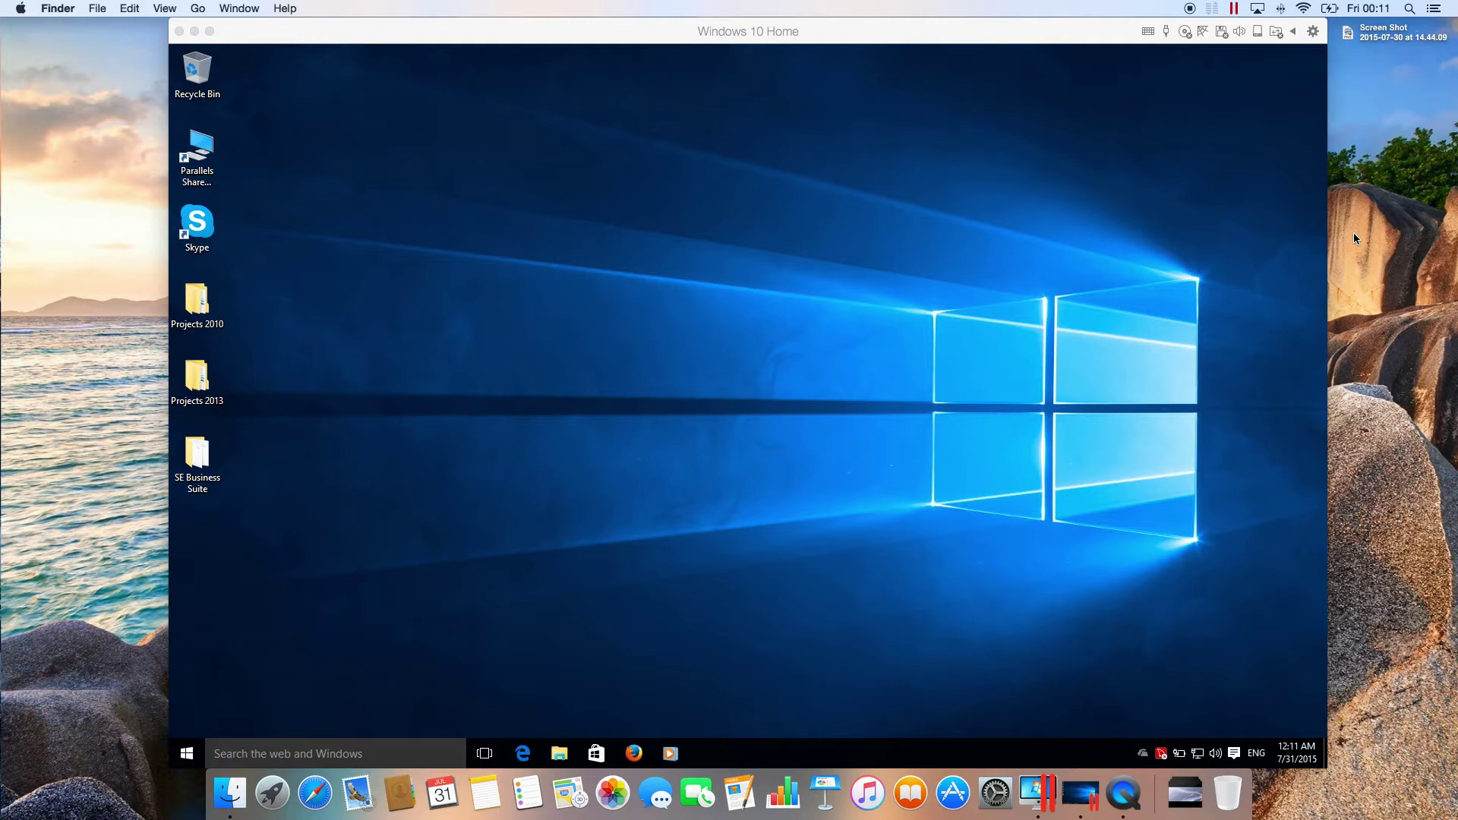
- Focus the Windows 10 Home VM window and launch Microsoft Edge from the taskbar
left_click(997, 29)
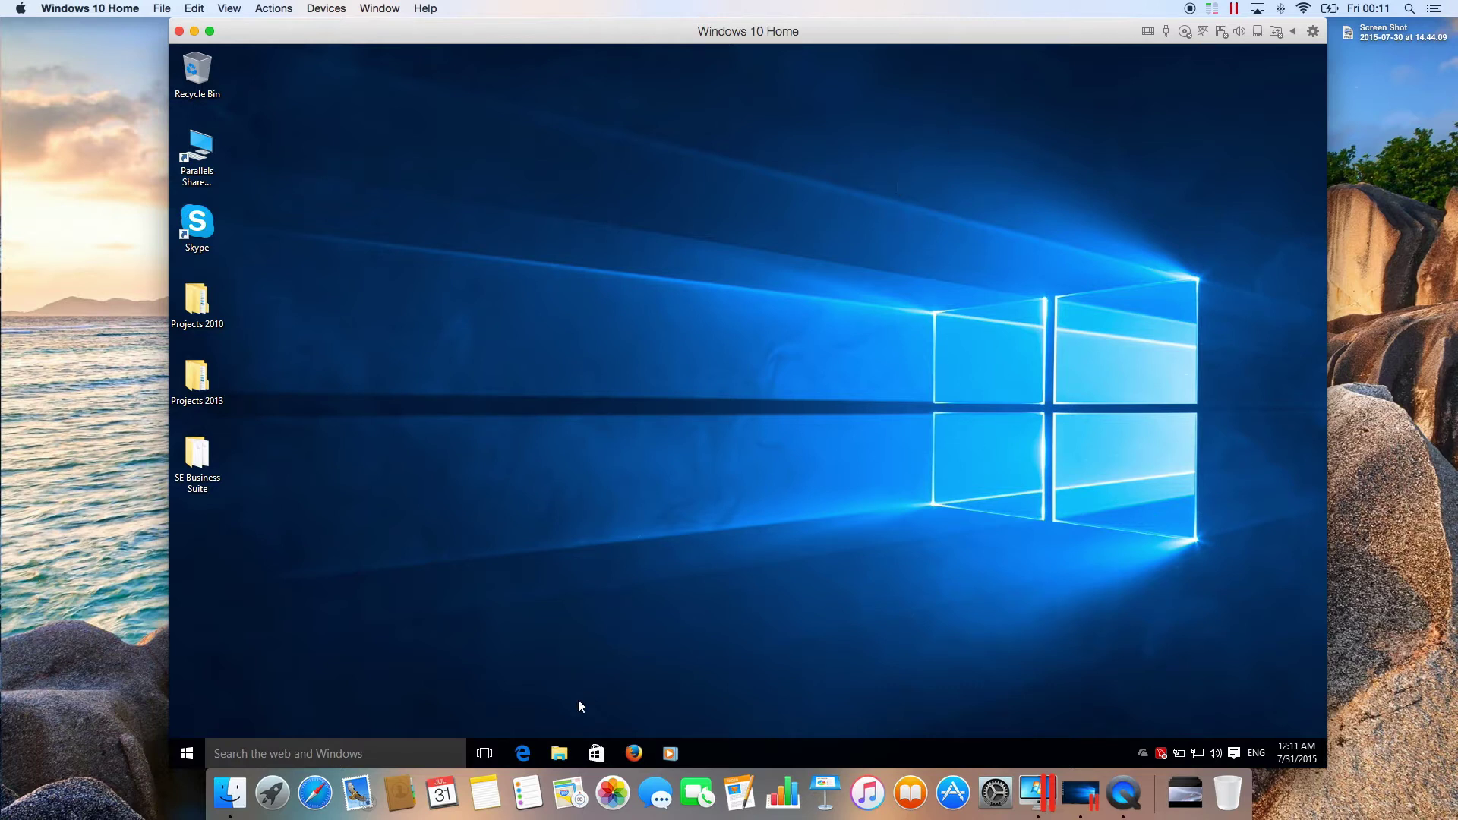
left_click(525, 753)
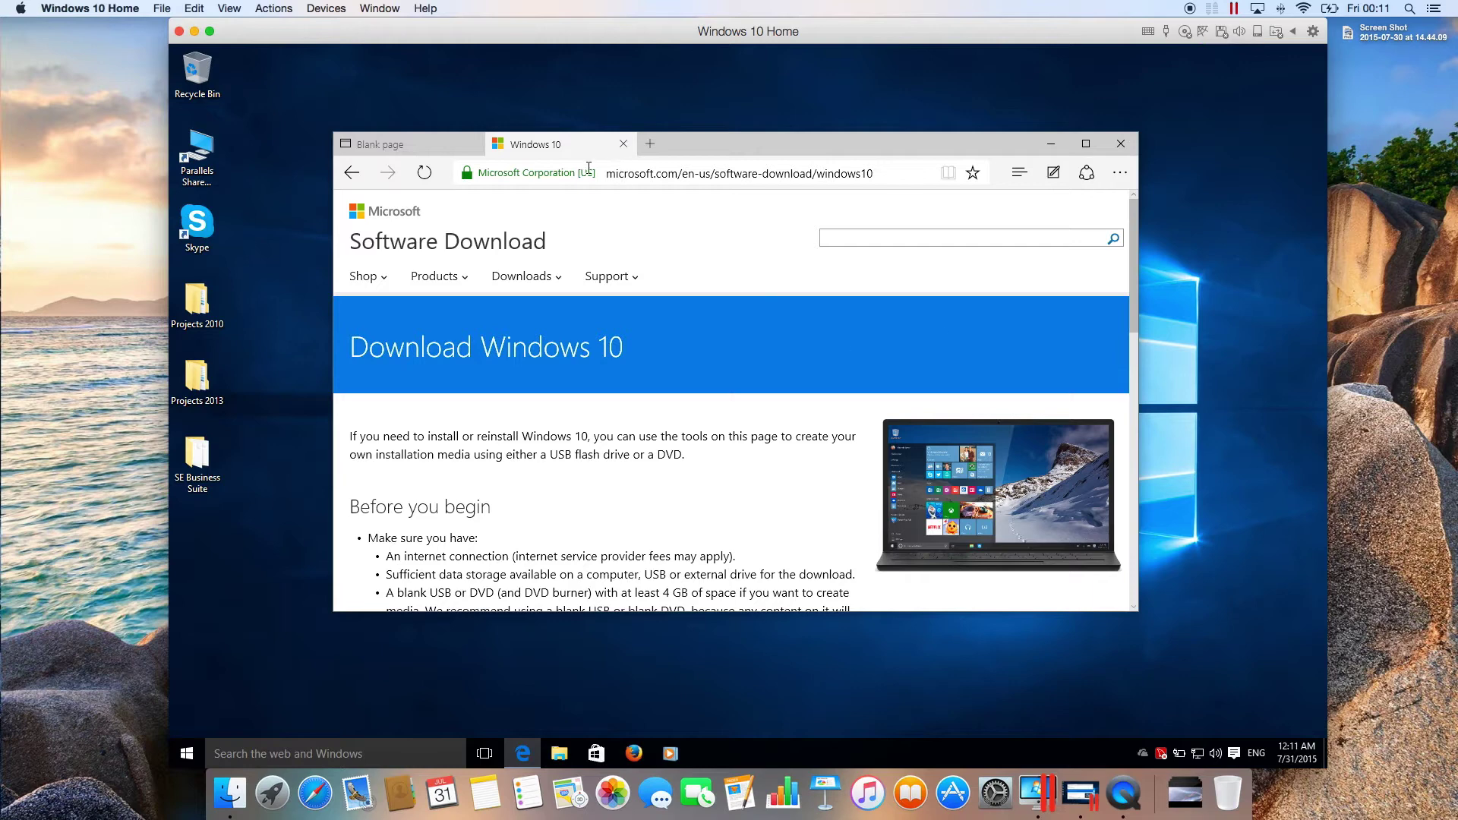
- Close the extra Blank page tab and check the Download Windows 10 page's address
left_click(473, 149)
left_click(471, 144)
left_click(835, 173)
left_click(843, 175)
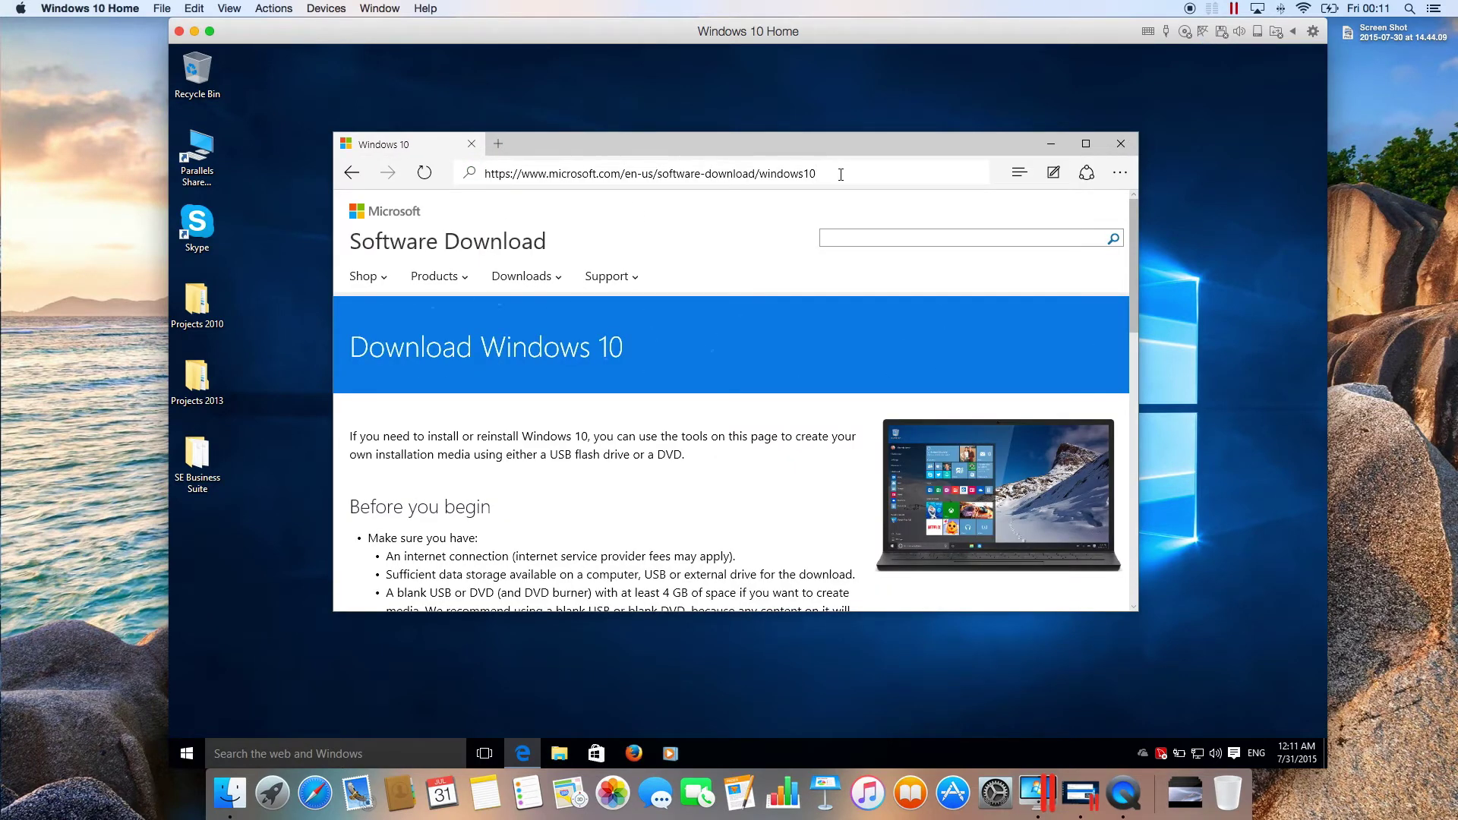
left_click_drag(853, 176, 483, 175)
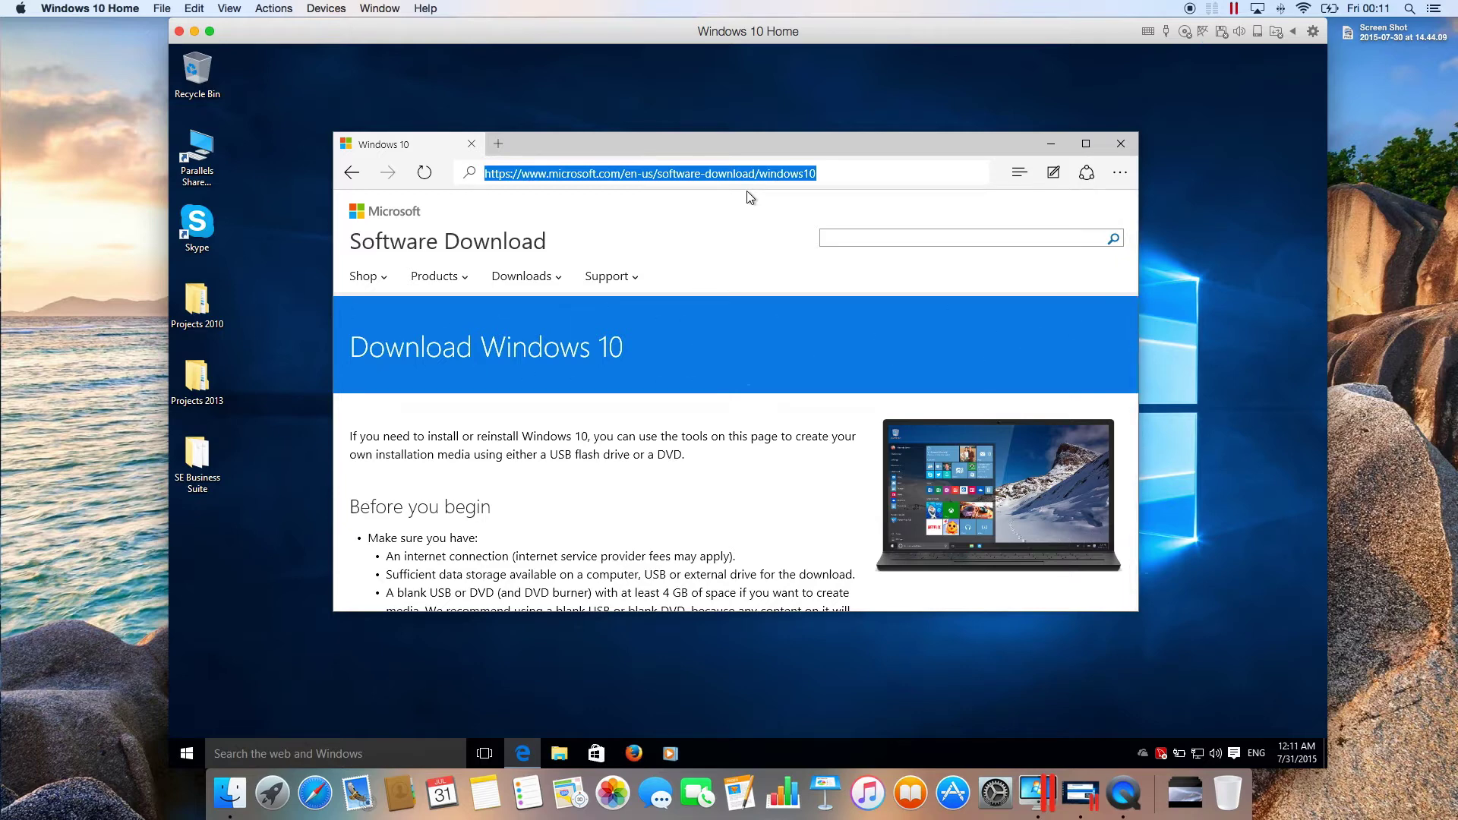
left_click(830, 173)
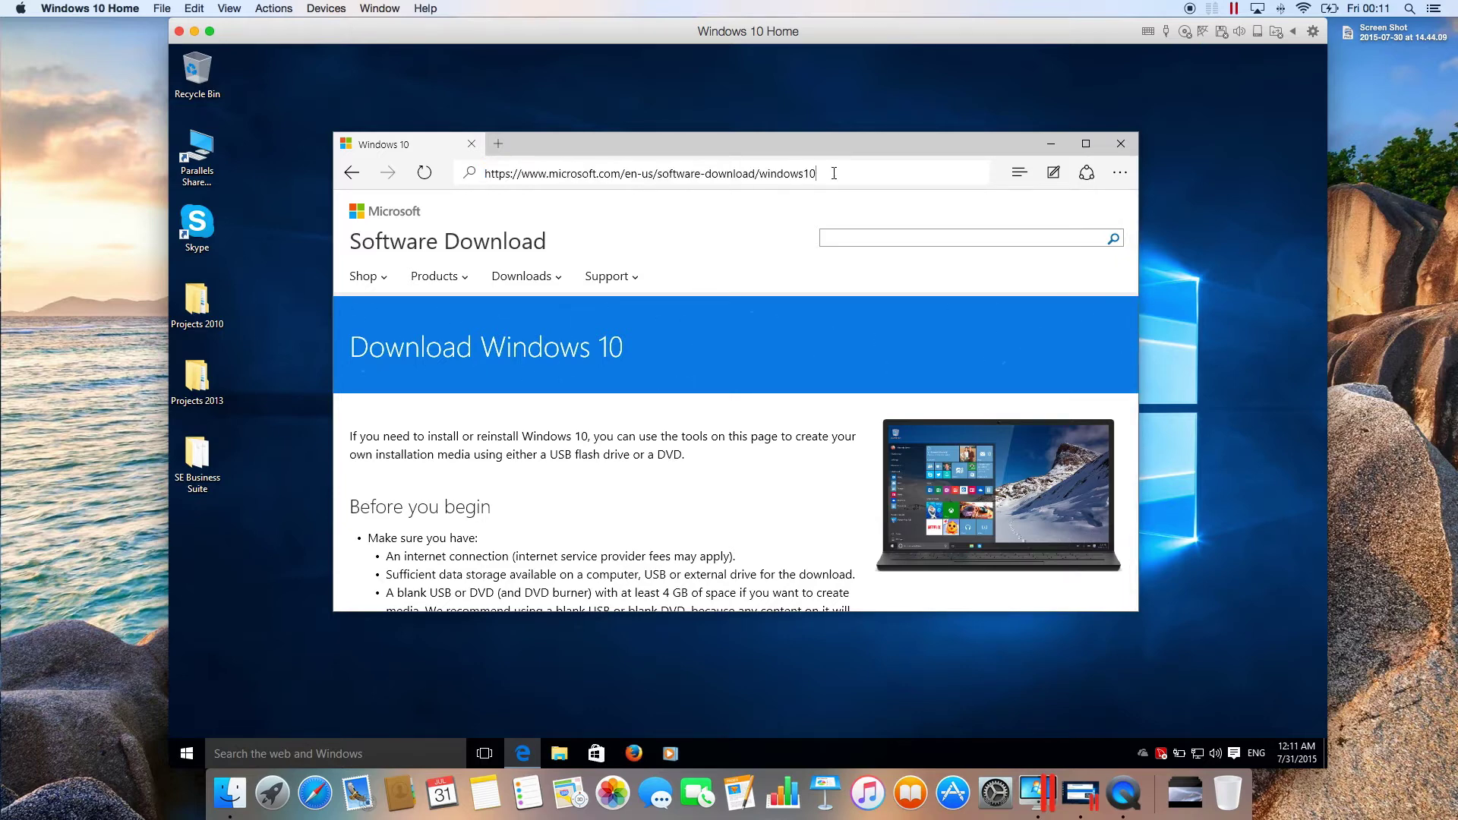
left_click(765, 452)
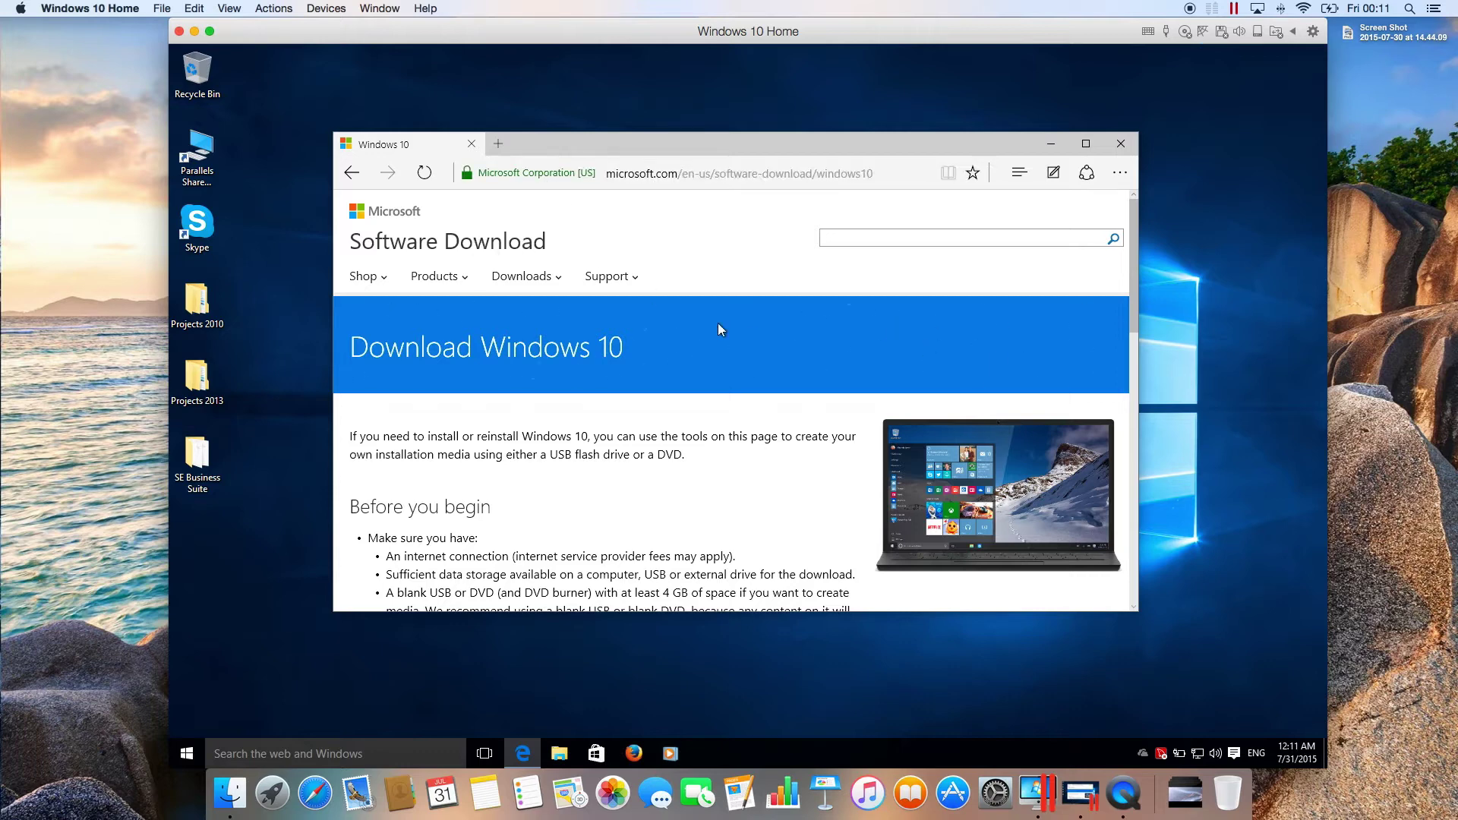
left_click_drag(1134, 273, 1132, 353)
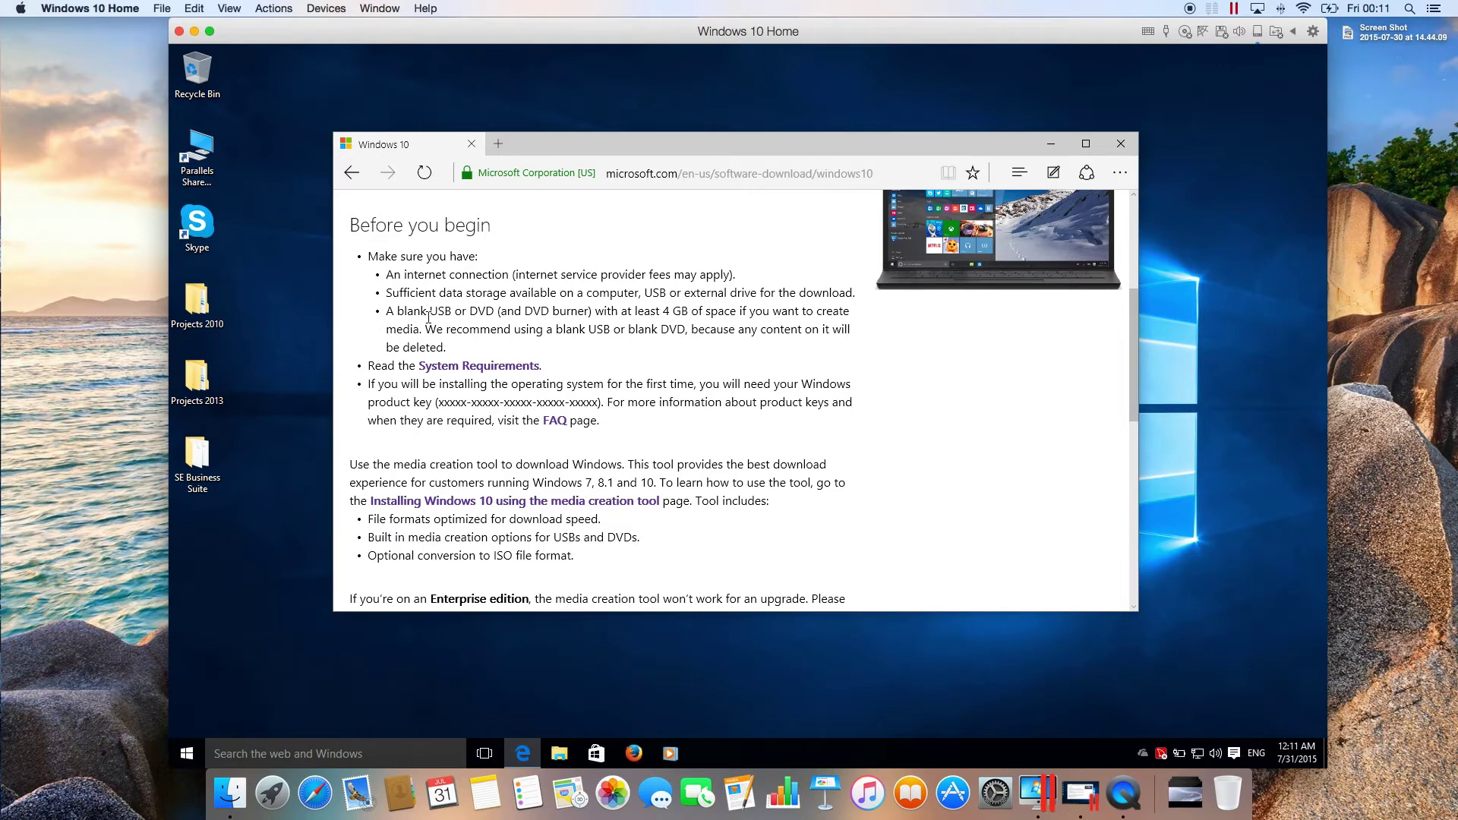
- Scroll past the Before you begin requirements to reach the 32-bit and 64-bit Download Tool Now buttons
left_click_drag(391, 312, 468, 312)
left_click_drag(404, 275, 659, 359)
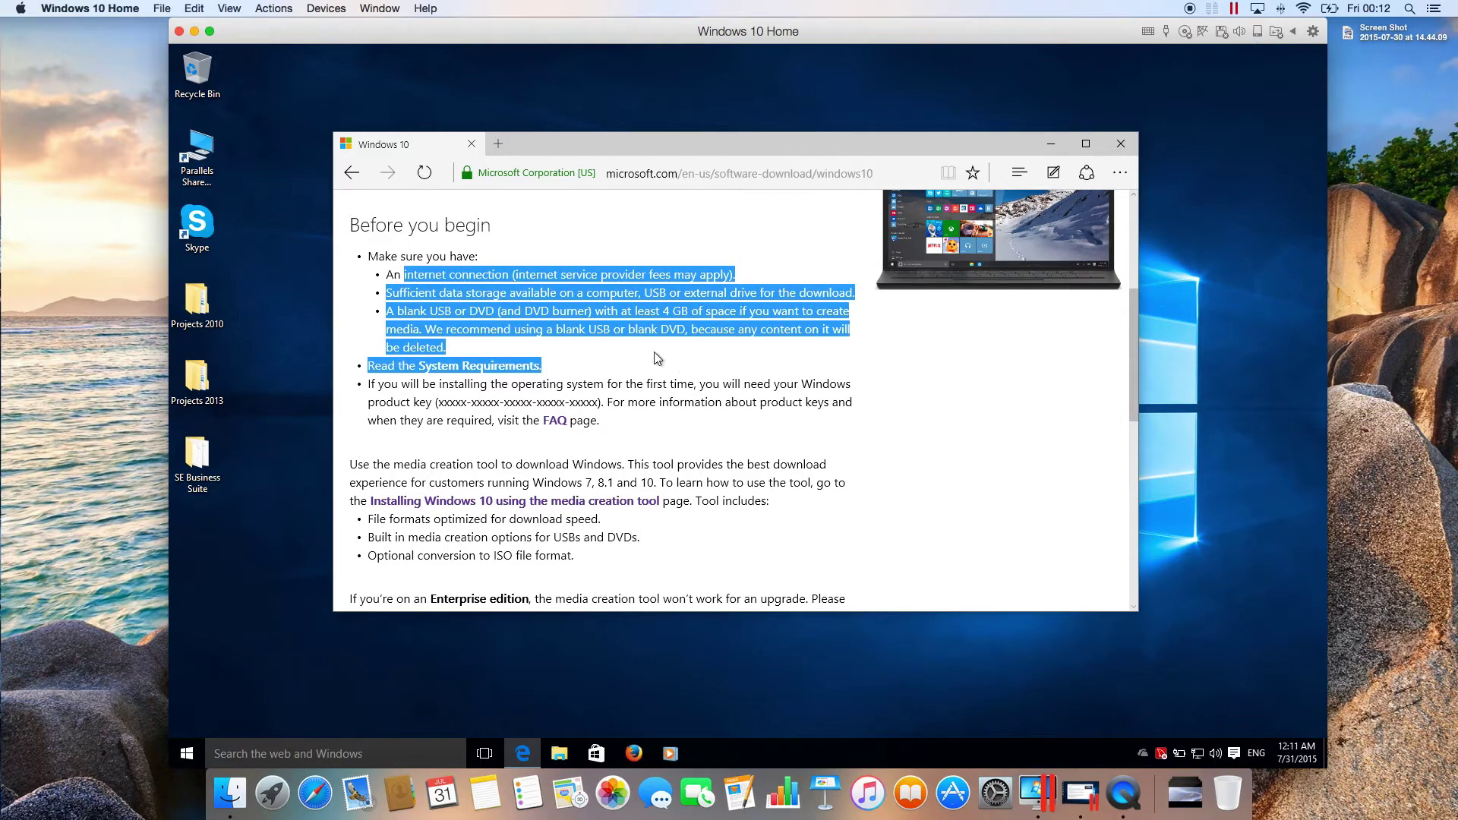
left_click(487, 315)
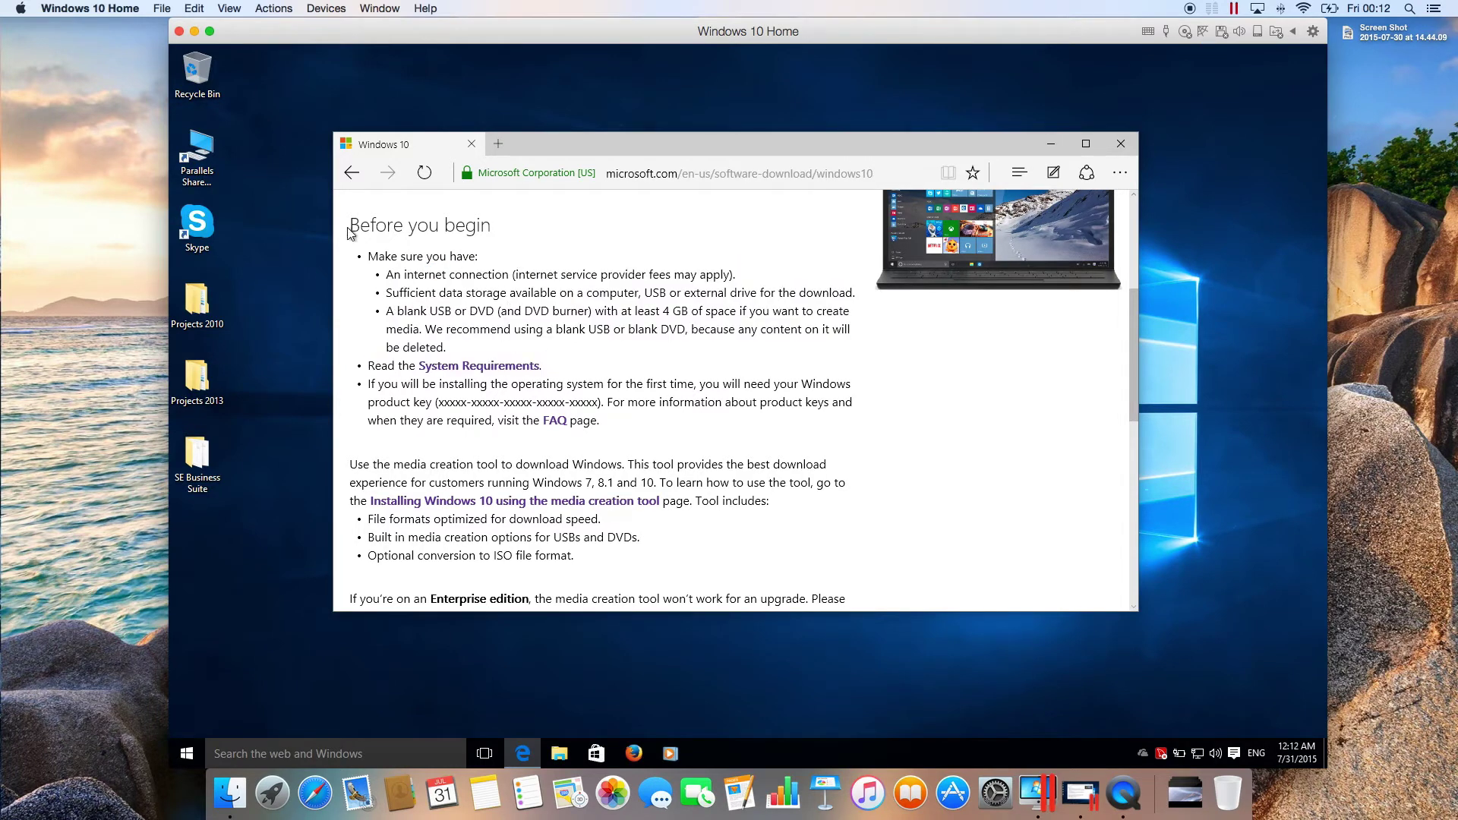
left_click_drag(351, 228, 737, 429)
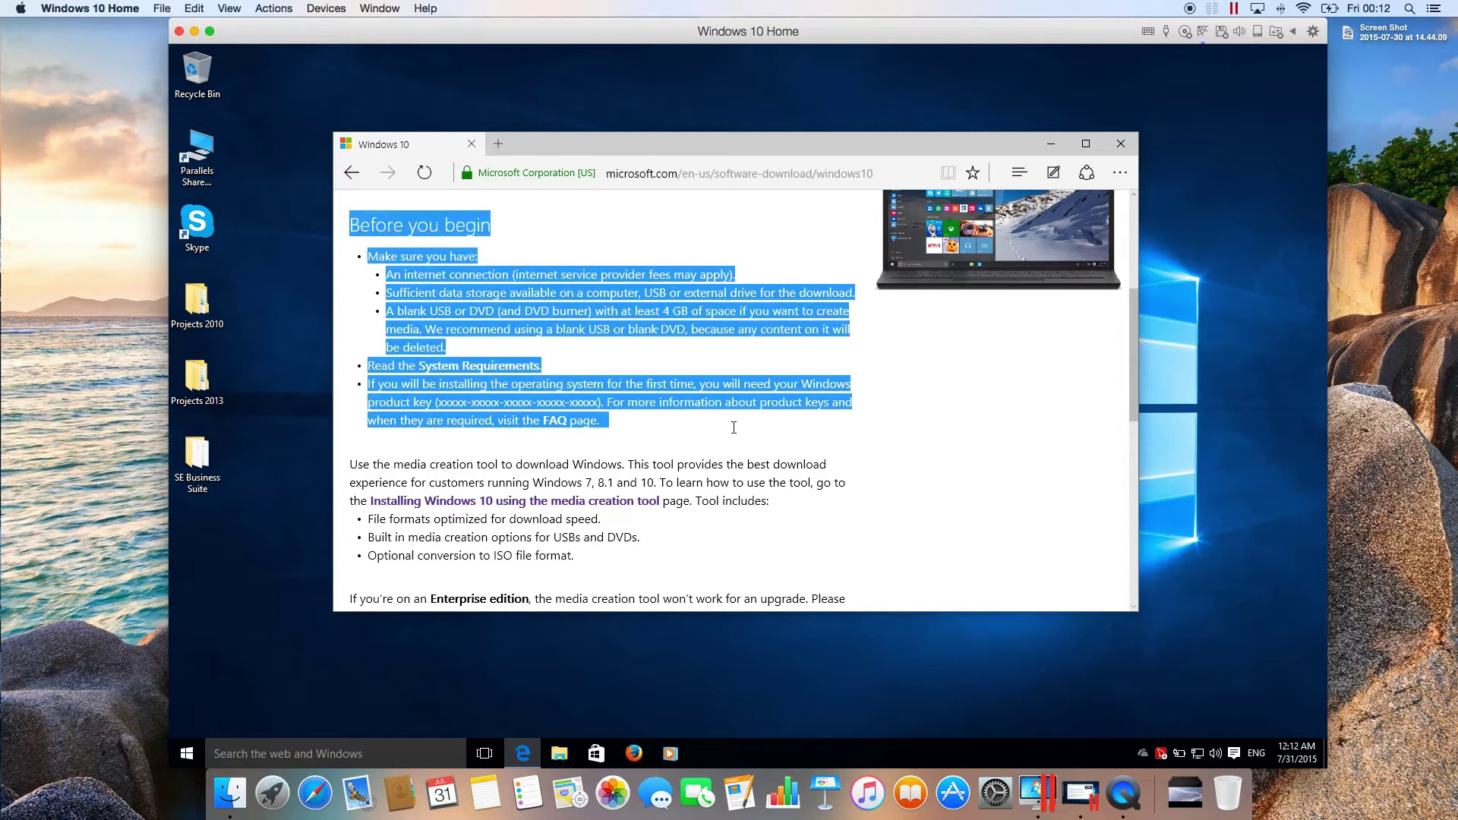
left_click(972, 411)
left_click_drag(1131, 318, 1131, 415)
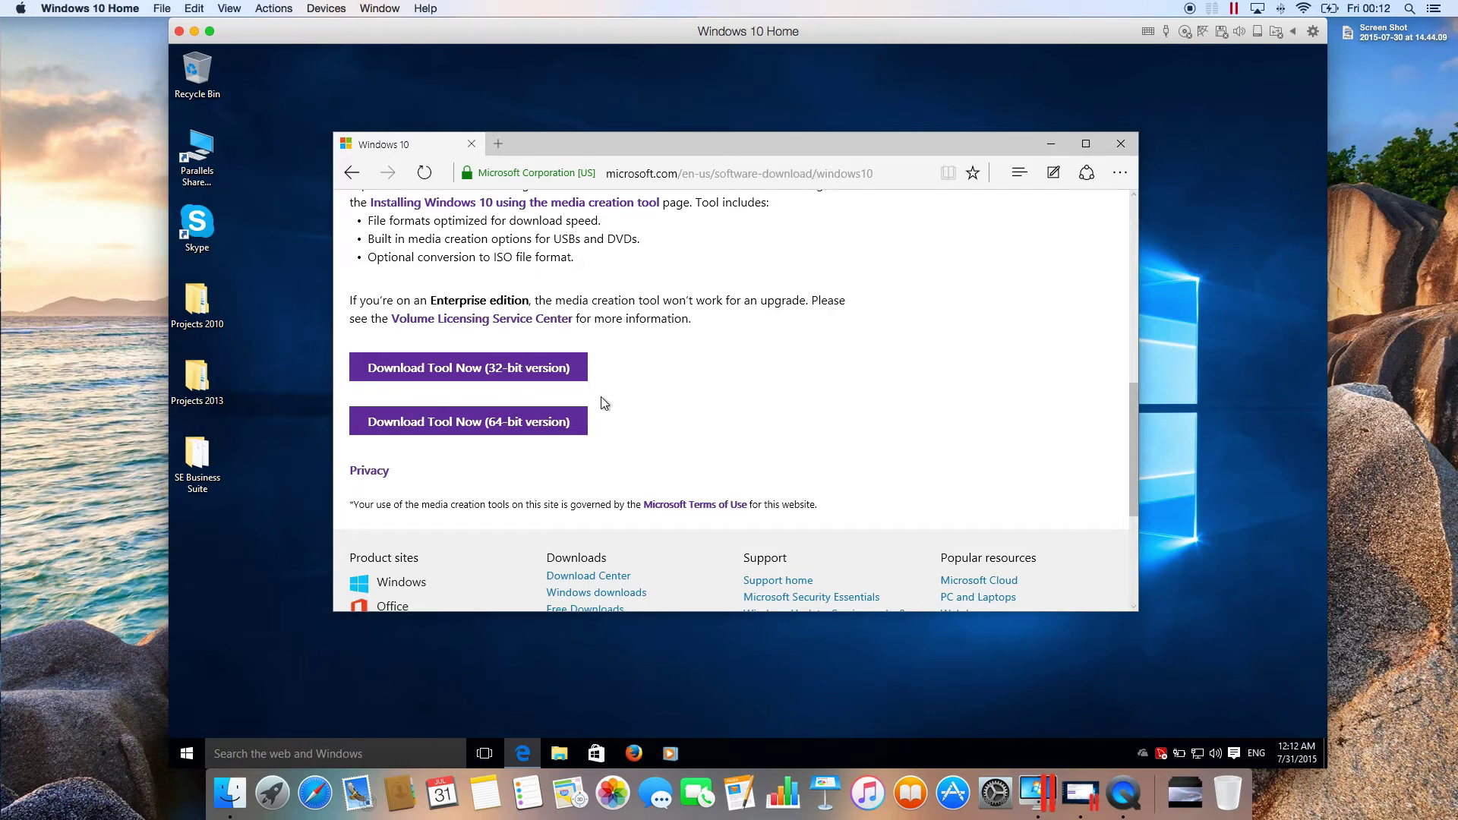
- Start the 32-bit media creation tool download, pause it, and close the download bar
left_click(425, 385)
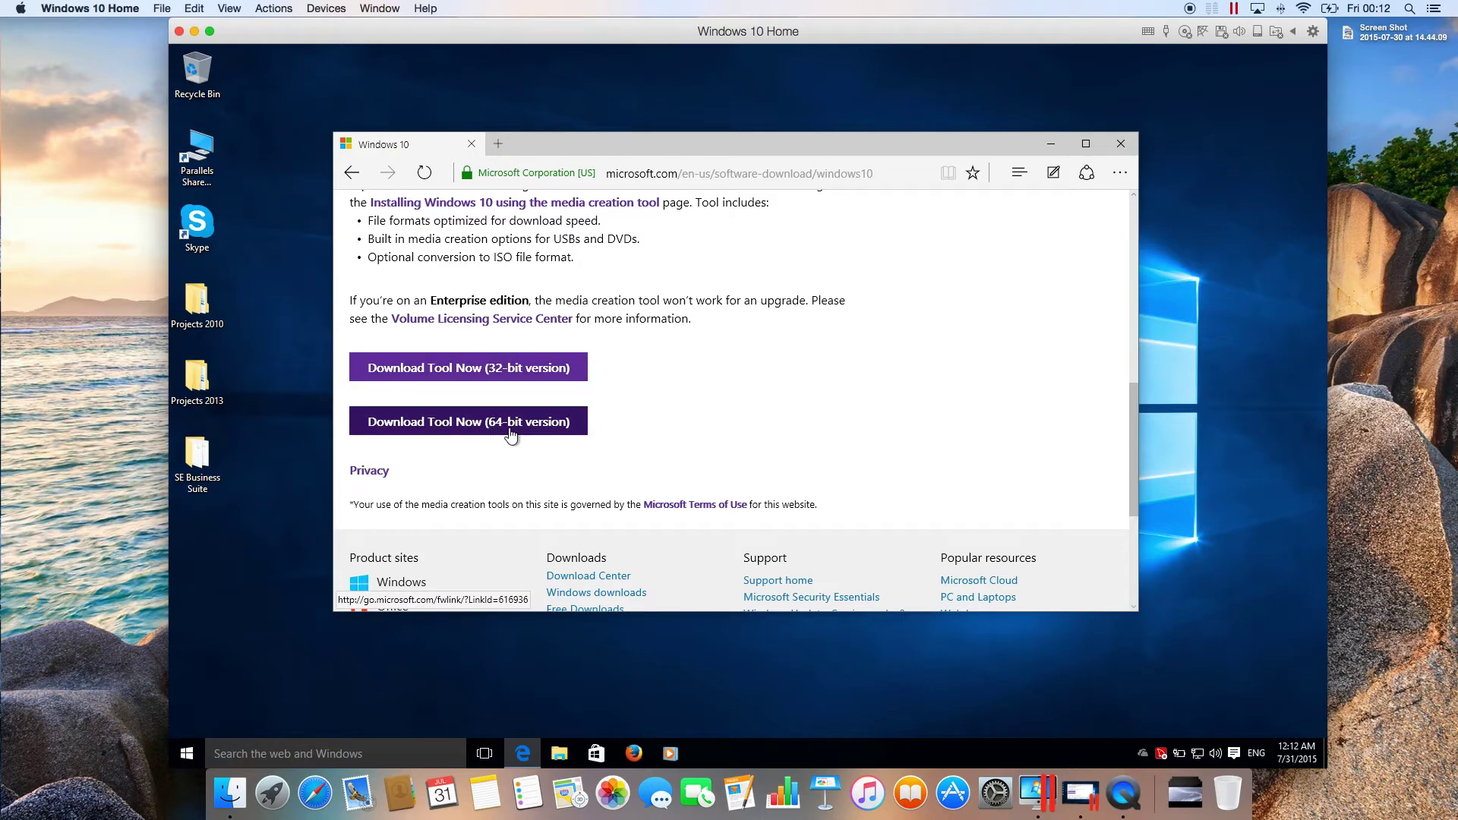
left_click(482, 421)
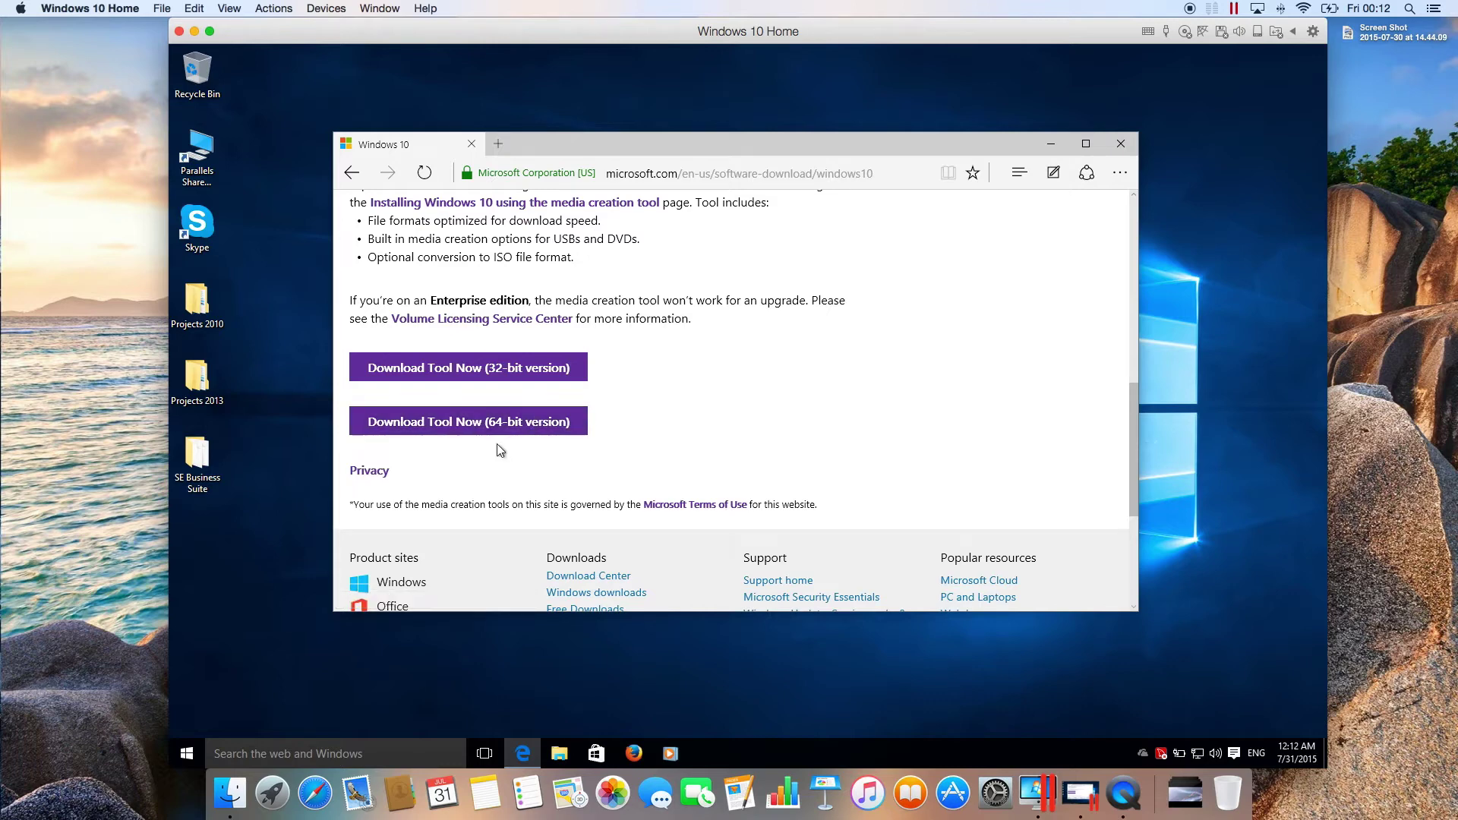
left_click(536, 376)
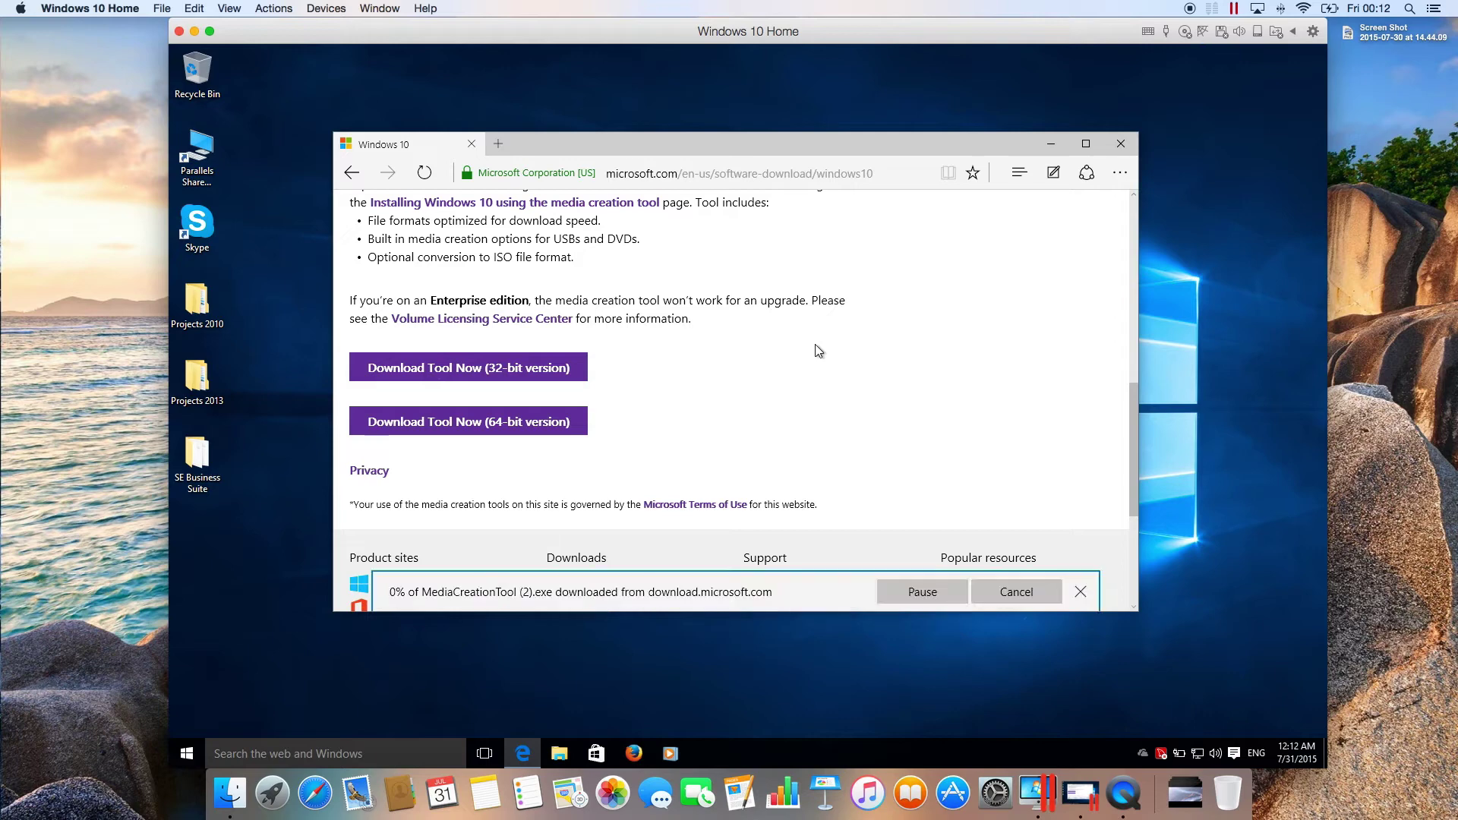
left_click(942, 590)
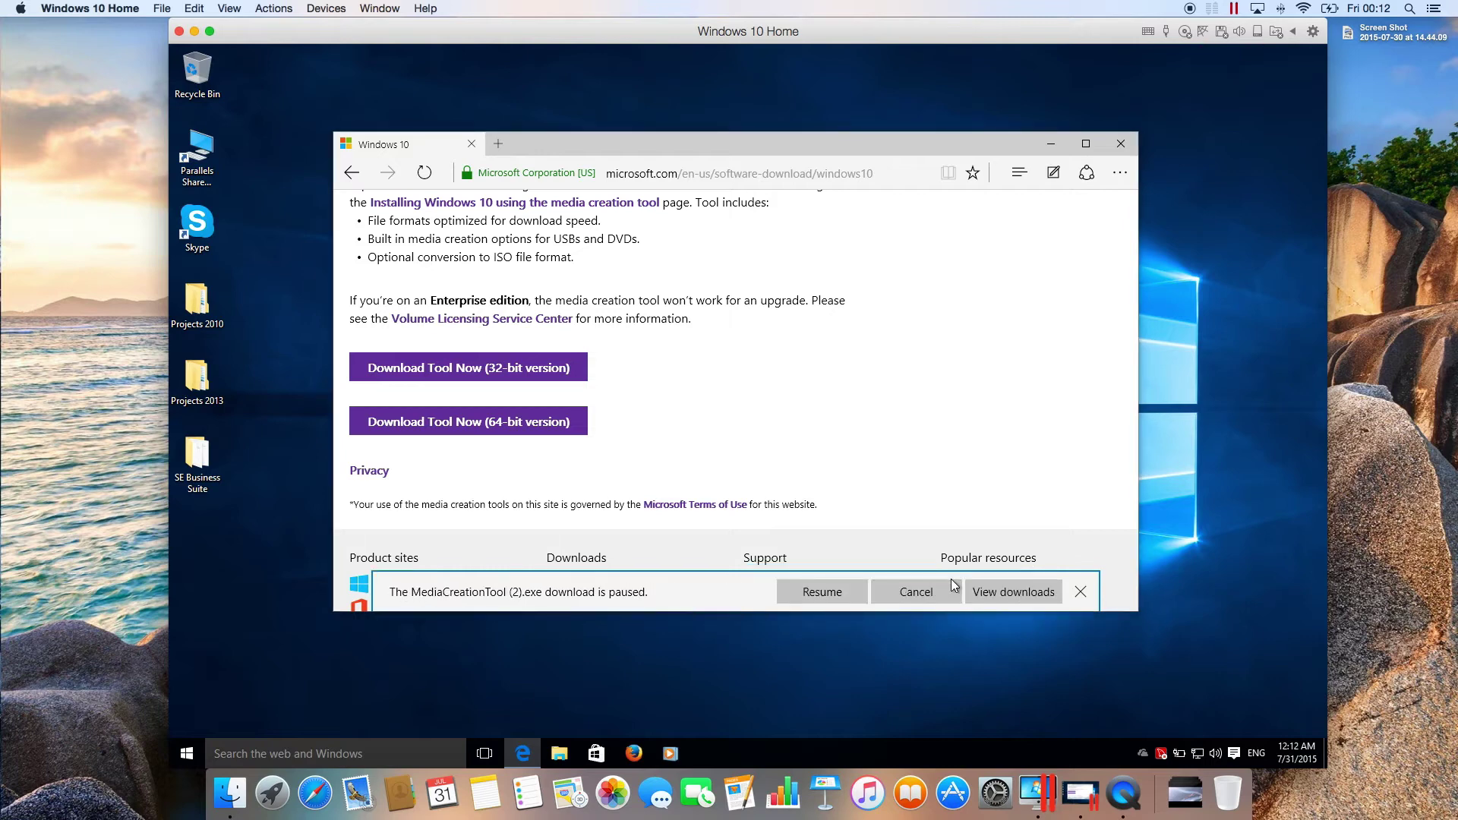
left_click(1081, 588)
- Minimize Edge and open the Downloads folder in File Explorer
left_click(1040, 144)
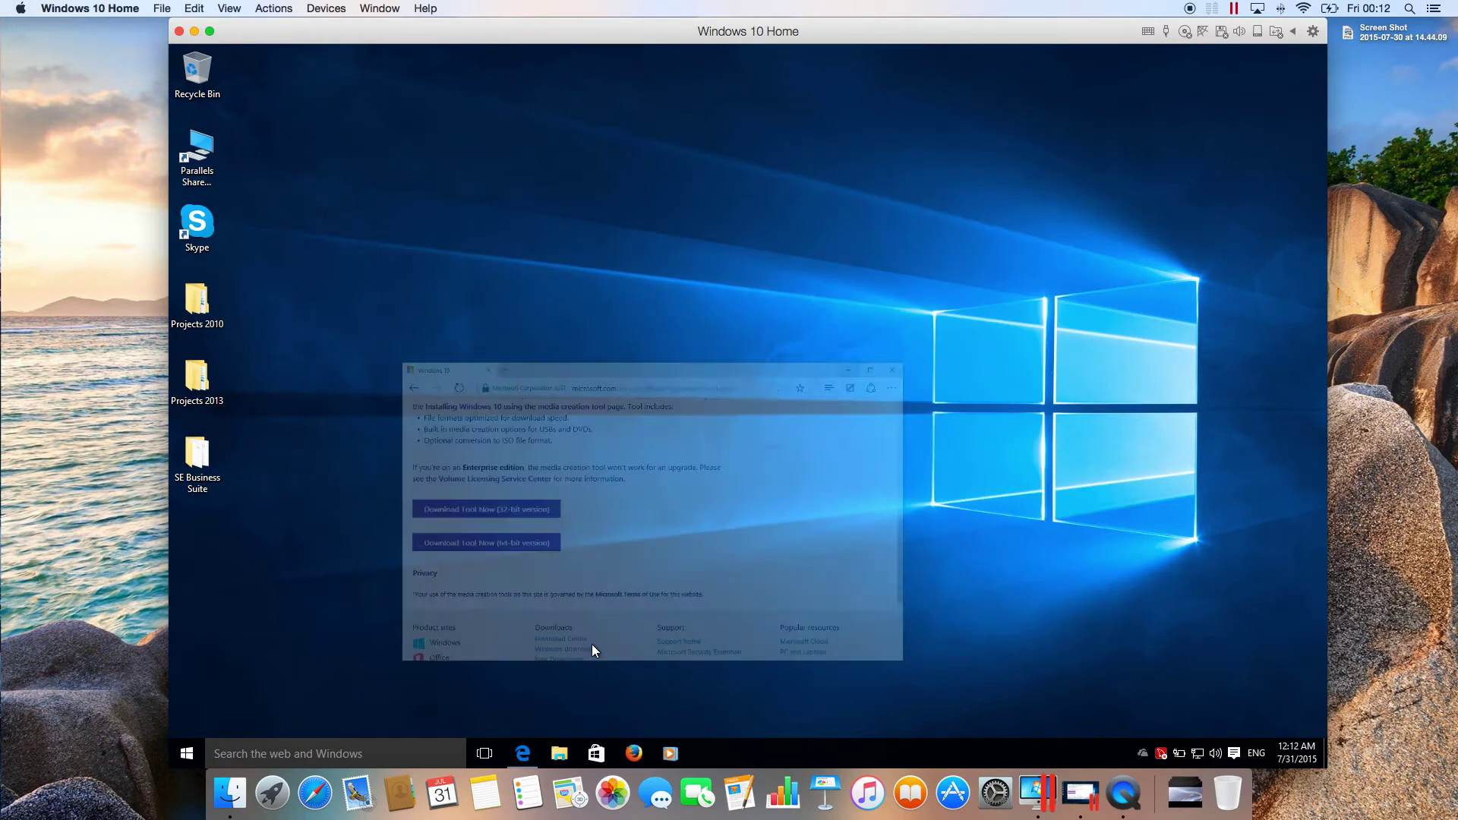
key("super+e")
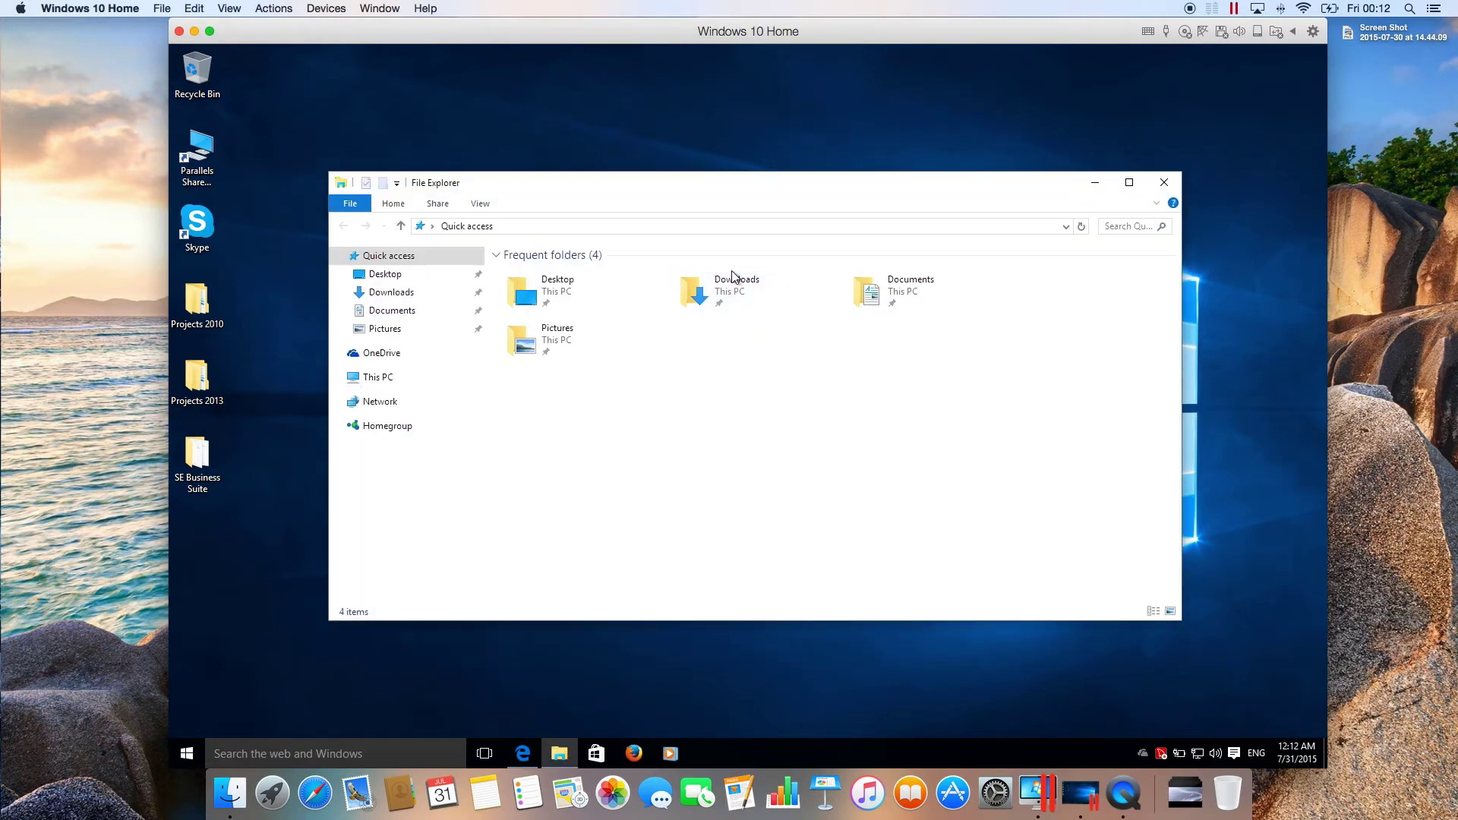
double_click(737, 282)
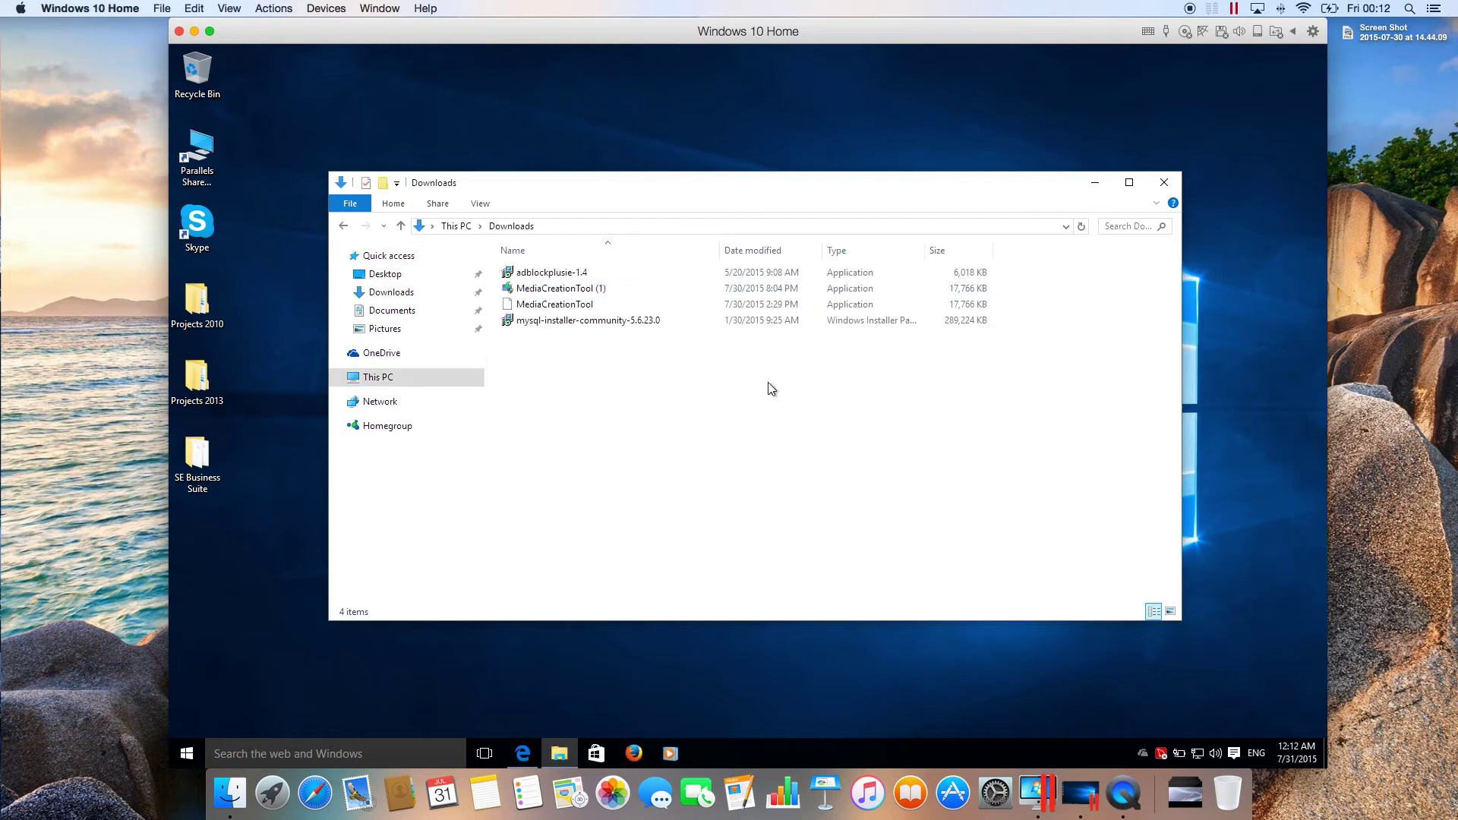
- Run MediaCreationTool as administrator and allow it to make changes
left_click(554, 307)
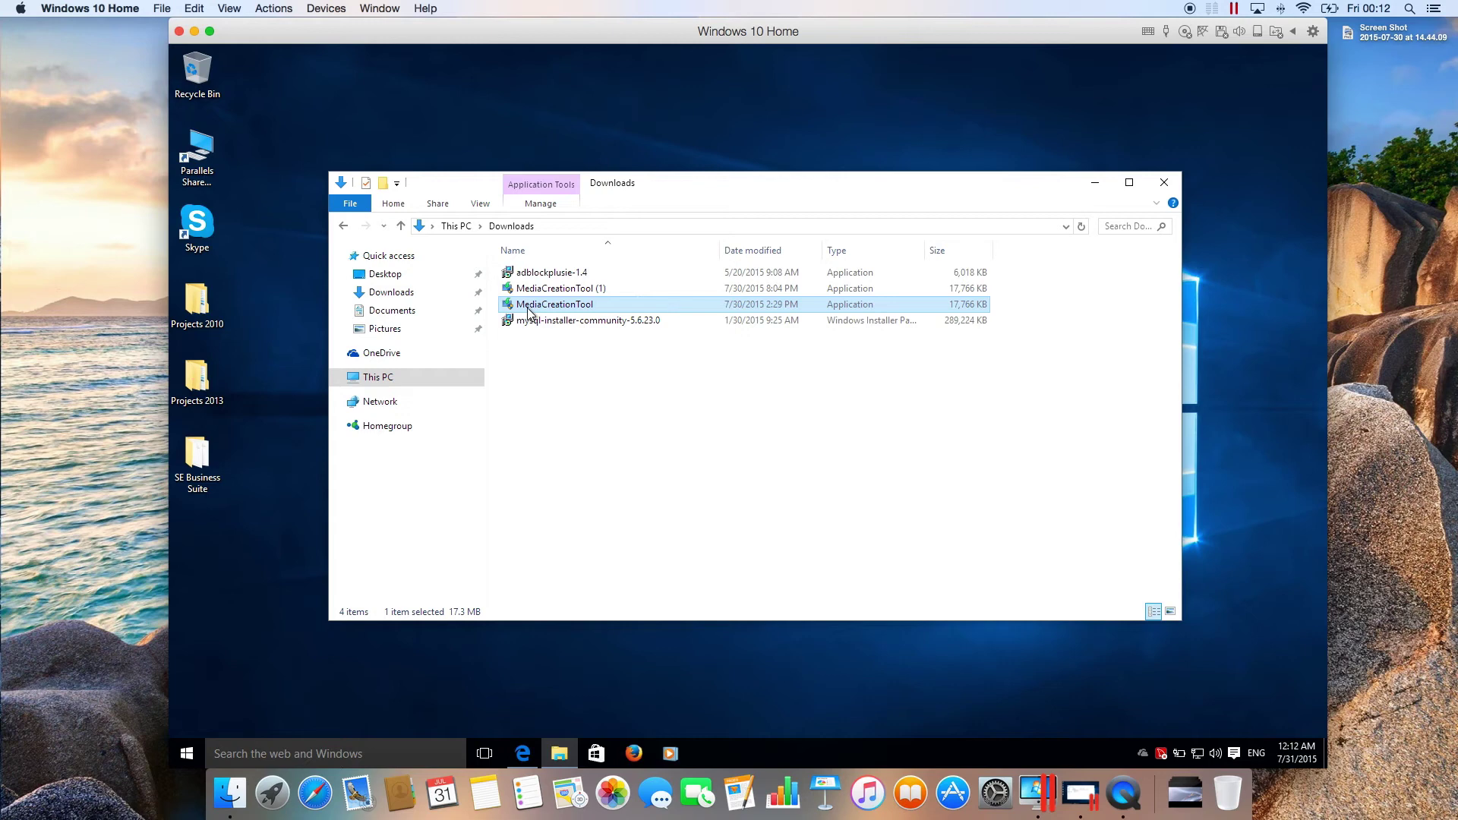
right_click(530, 309)
left_click(562, 338)
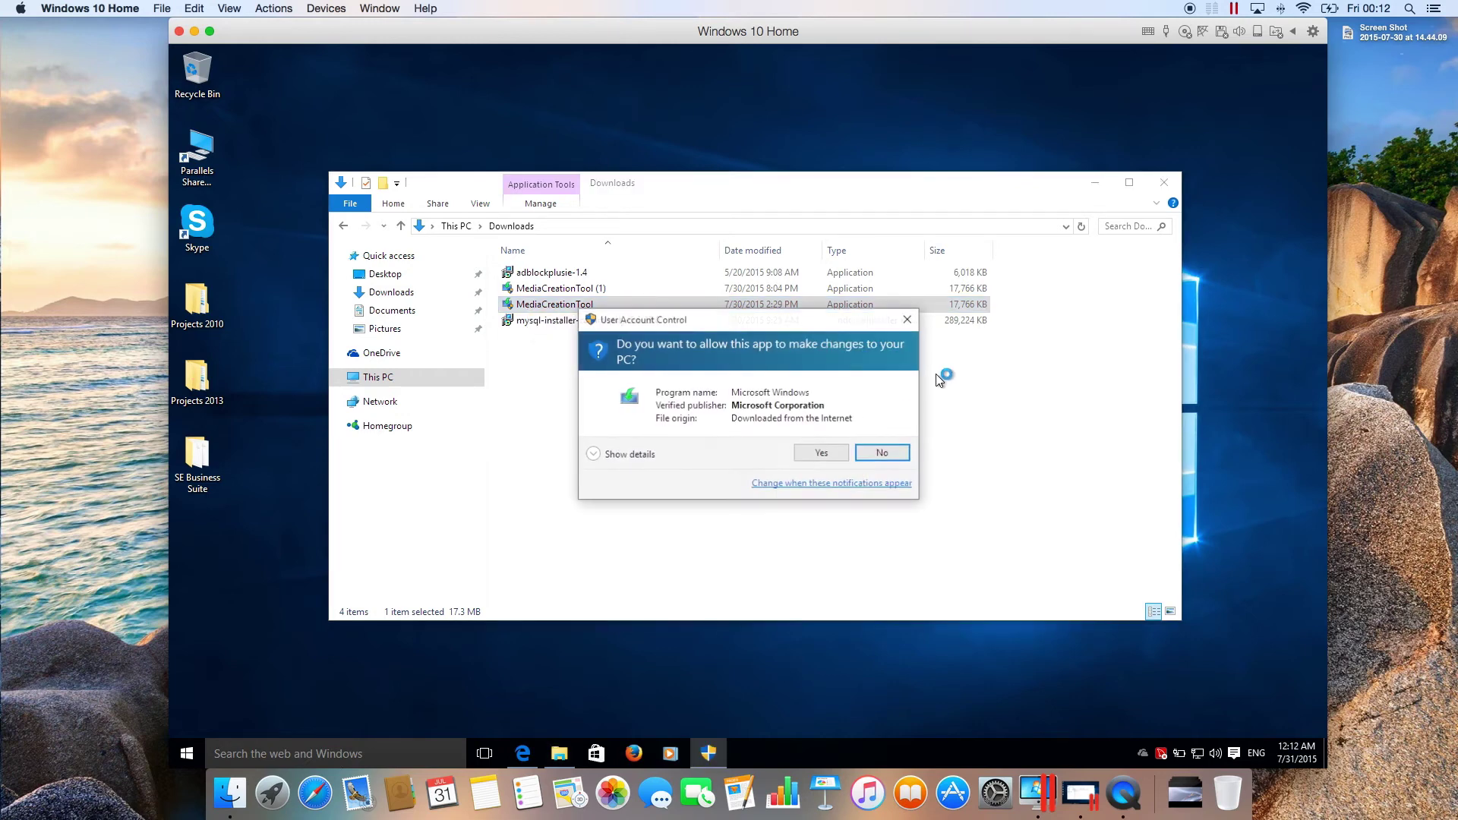
left_click(822, 454)
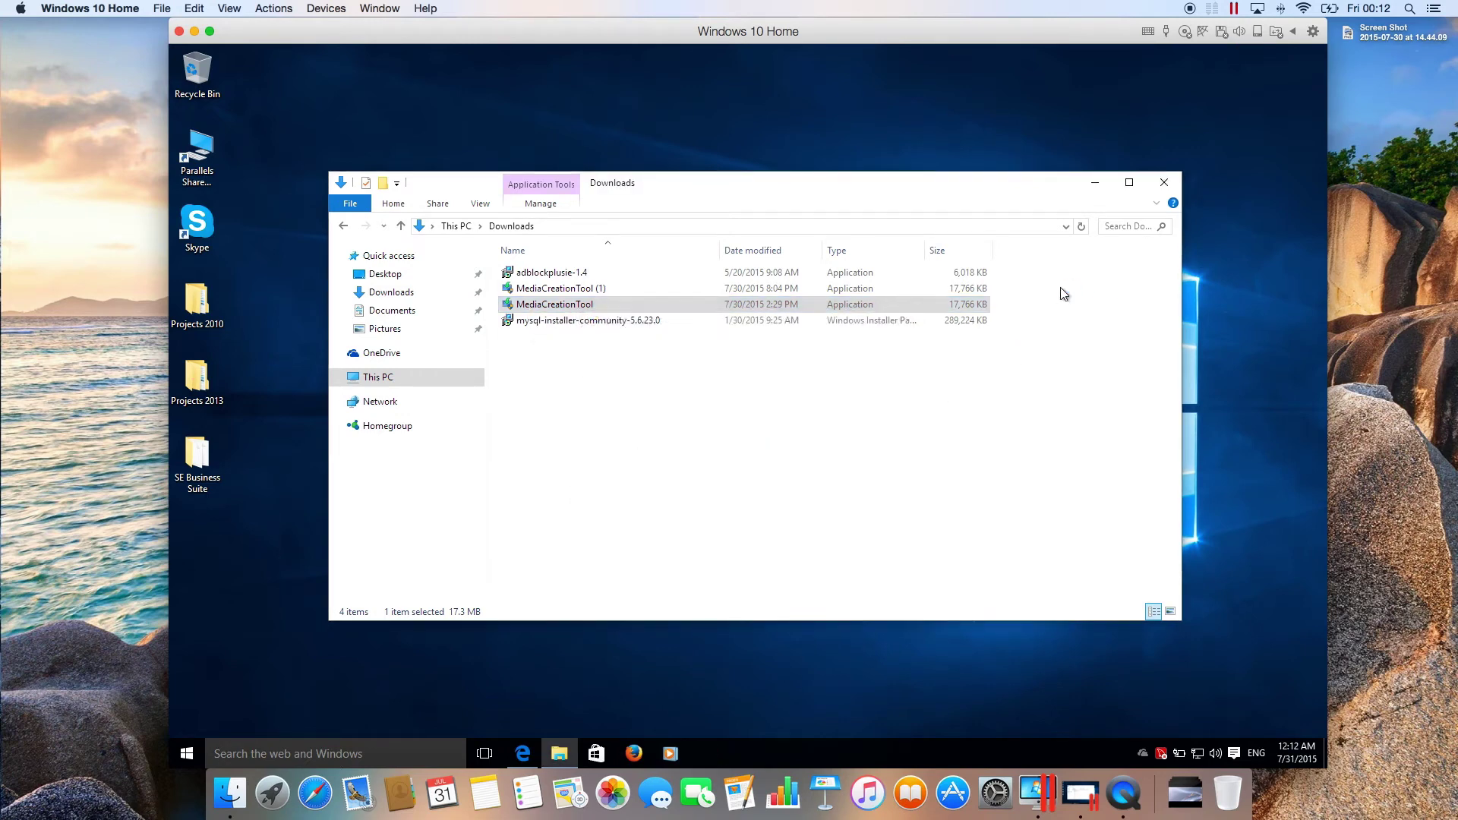
left_click(1095, 182)
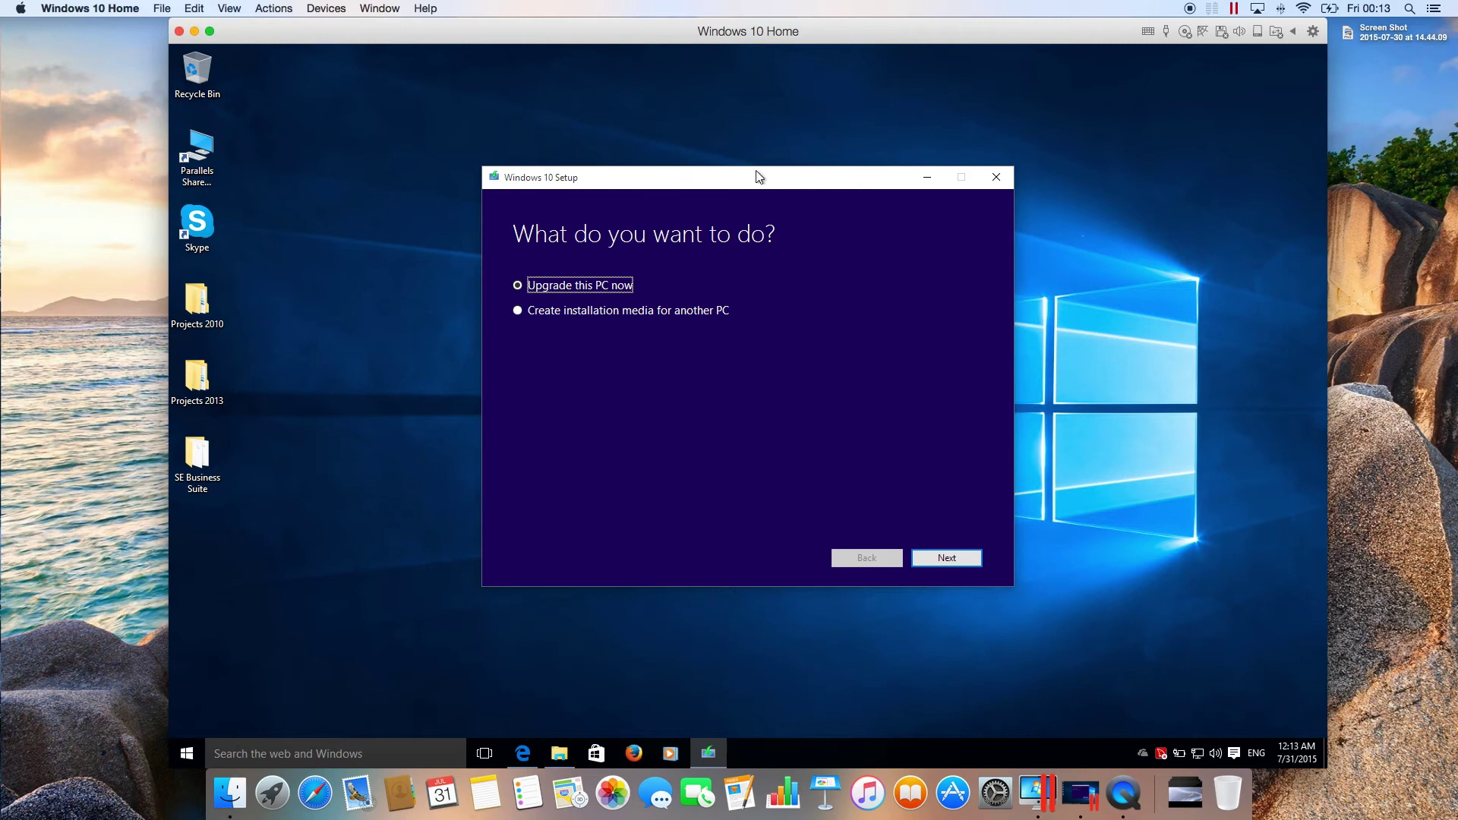
- Nudge the Windows 10 Setup window higher on screen, then open the Start menu
left_click_drag(759, 177, 759, 155)
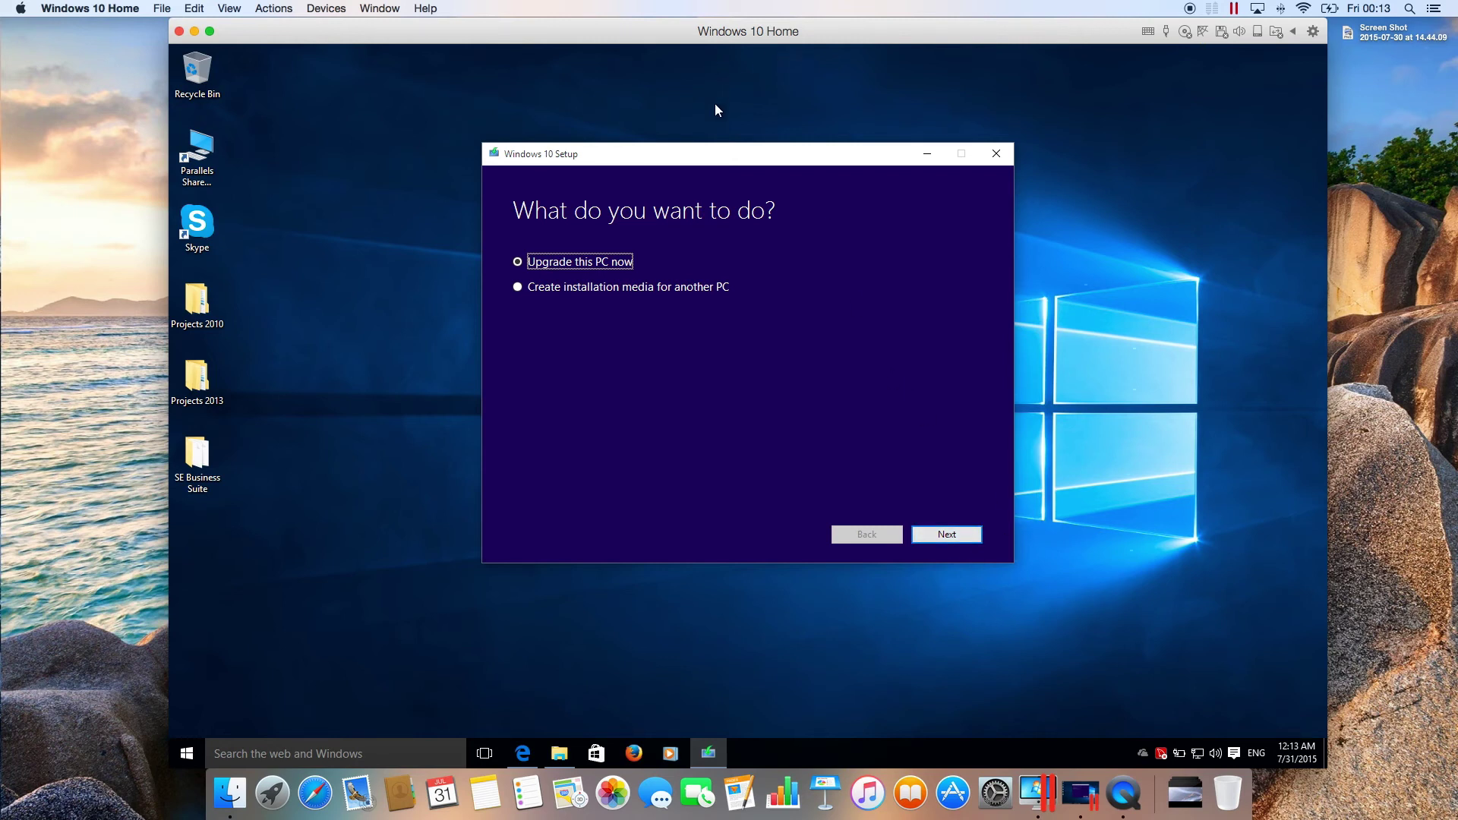
left_click(186, 754)
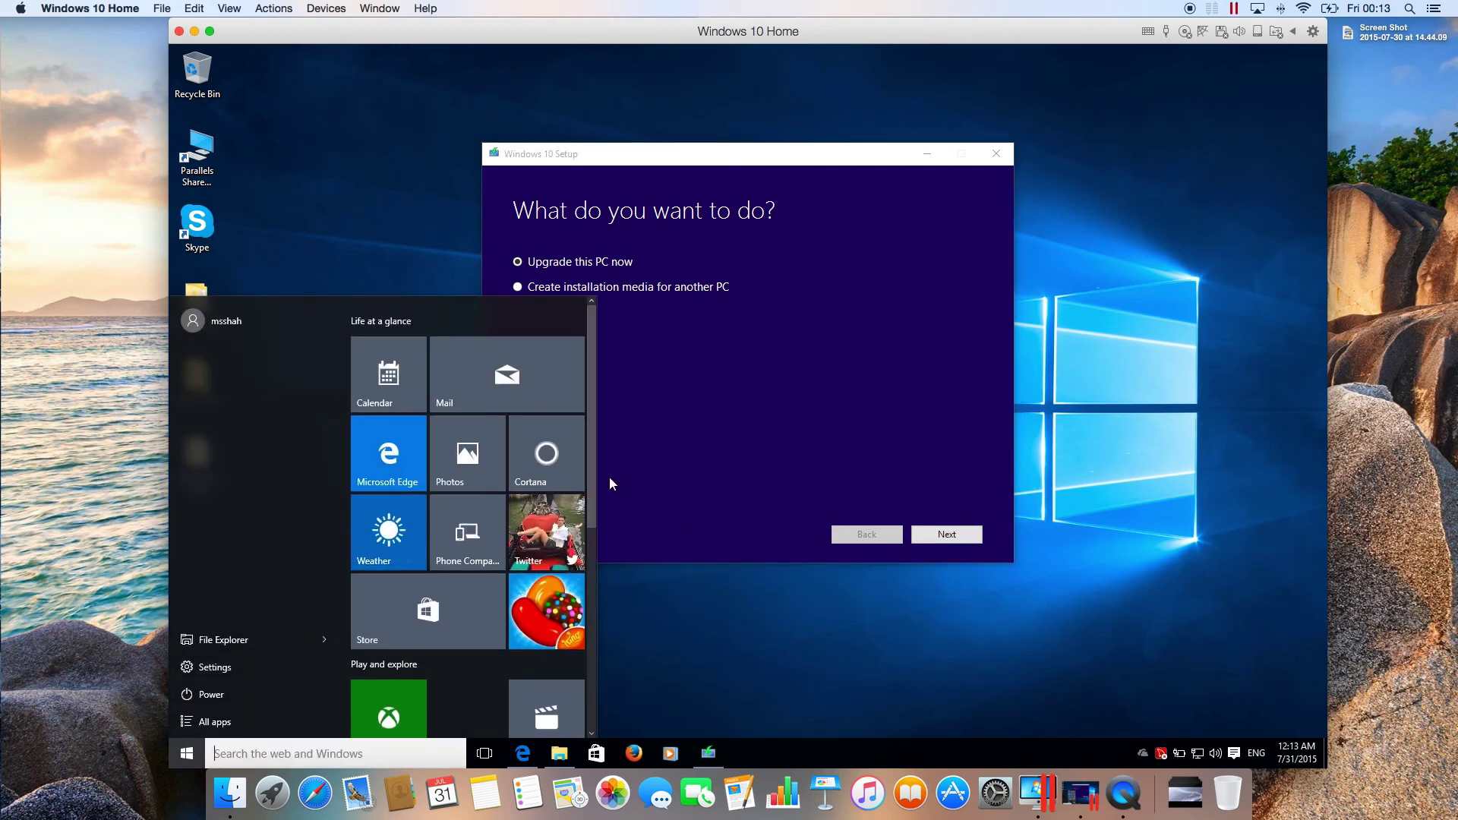
left_click(764, 406)
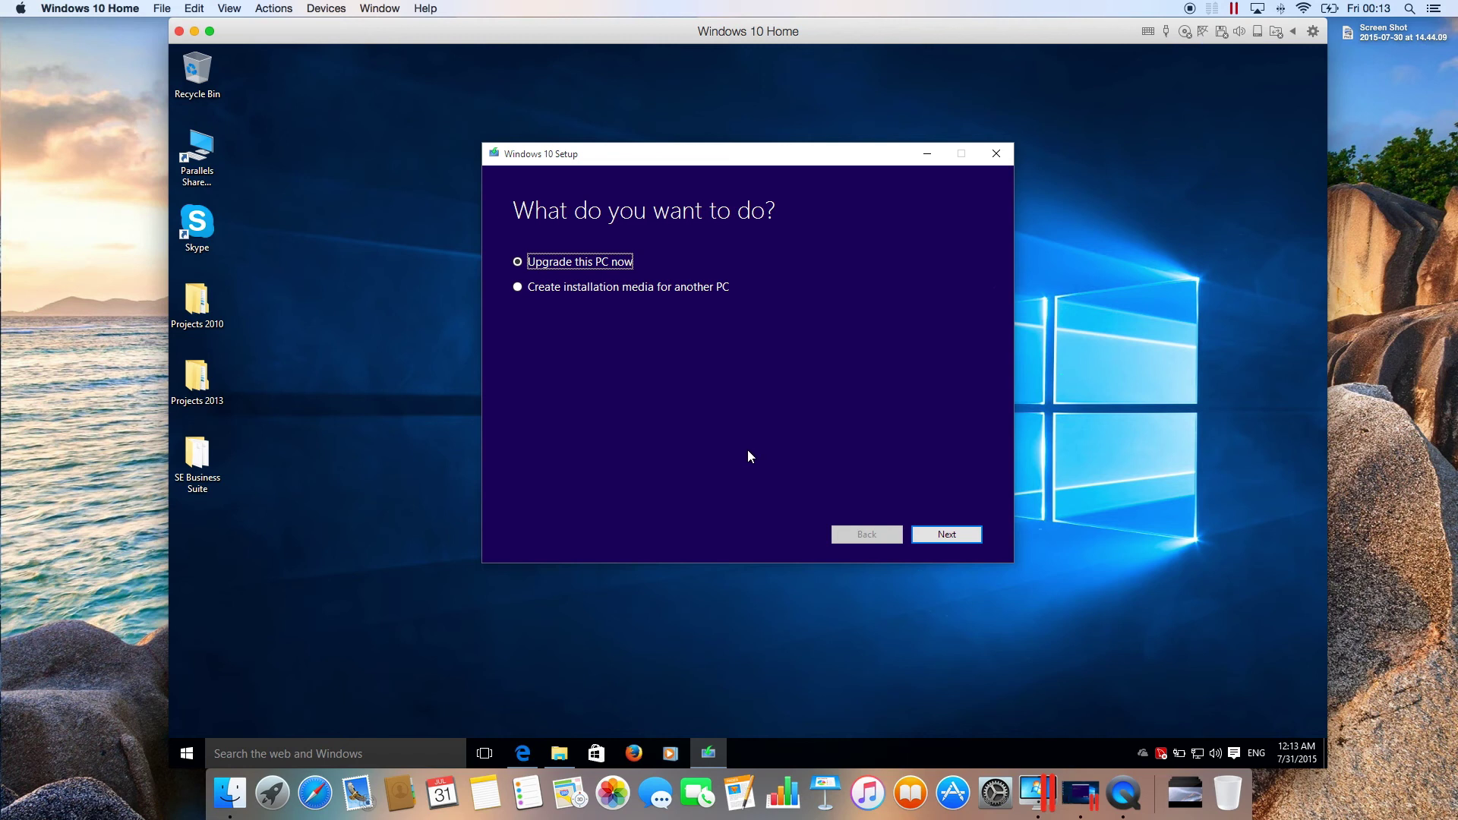
left_click_drag(836, 154, 838, 146)
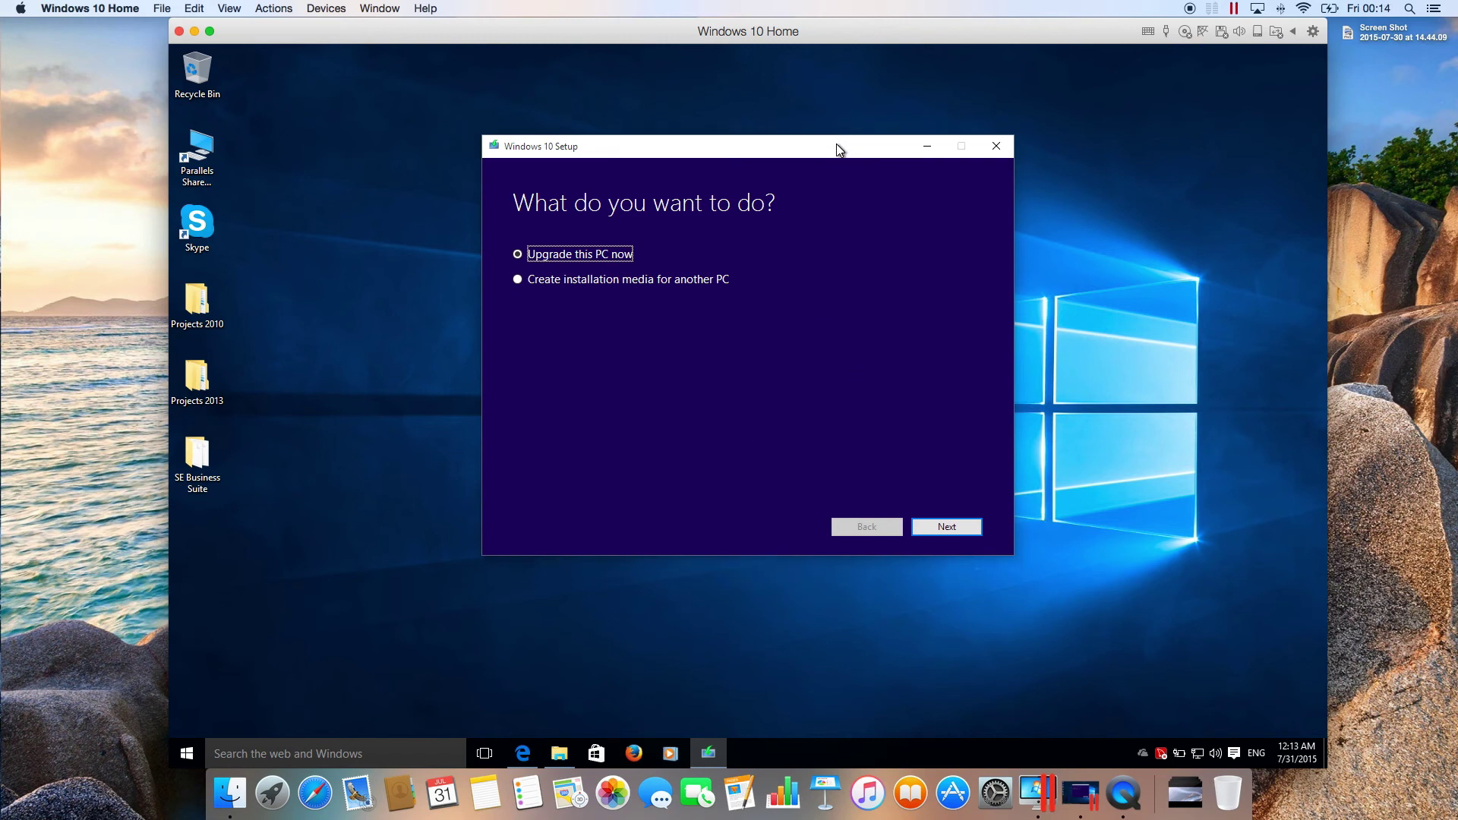